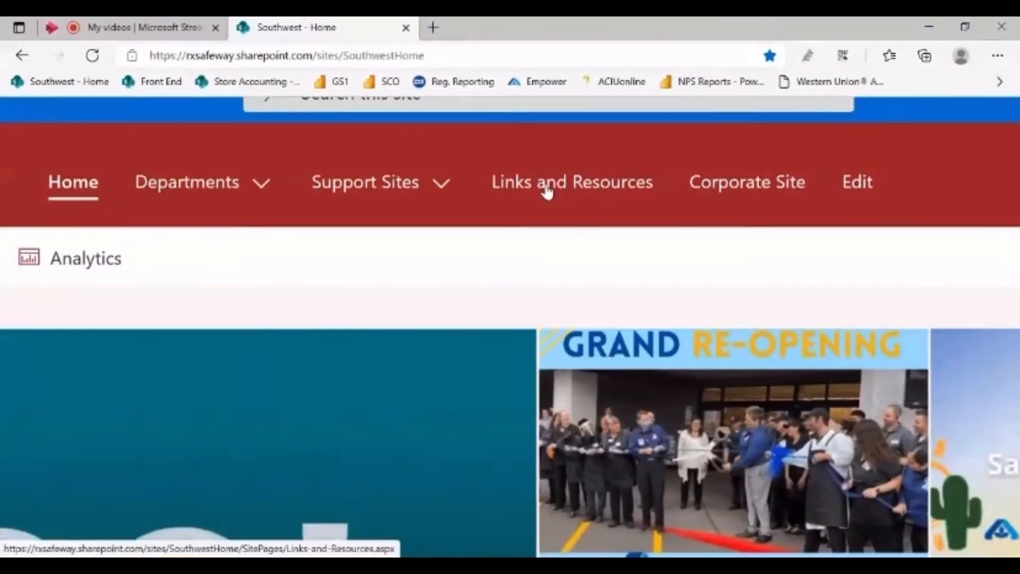
Navigate through Links and Resources and the NextGen POS Support Site to the Cash Paid Out Webform
click(548, 191)
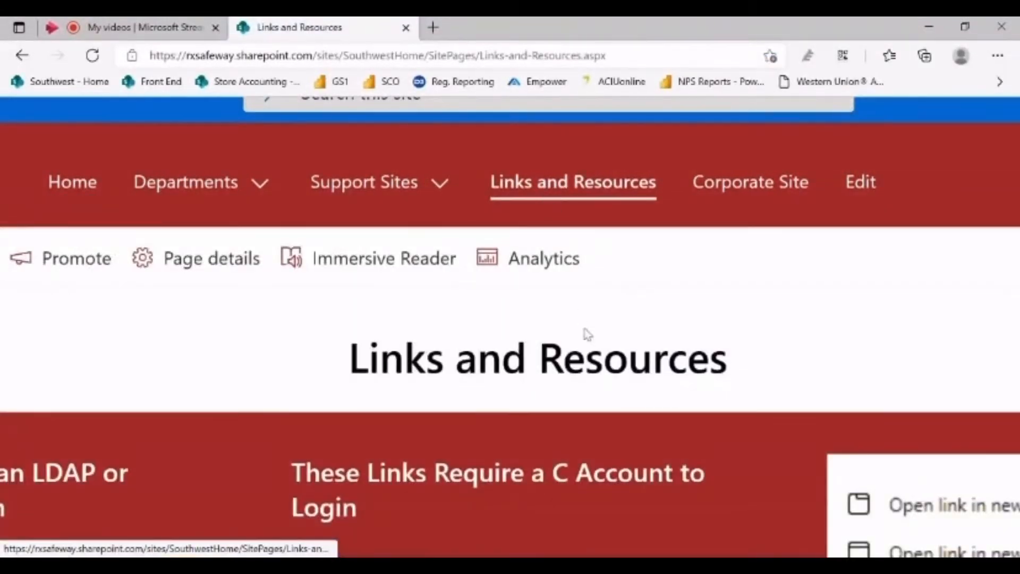
middle_click(602, 442)
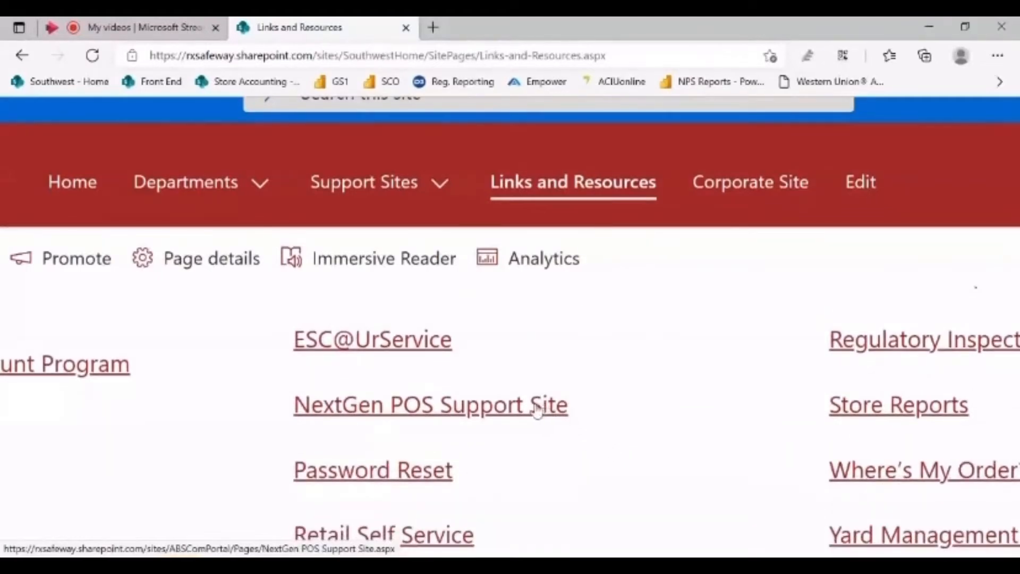
click(504, 413)
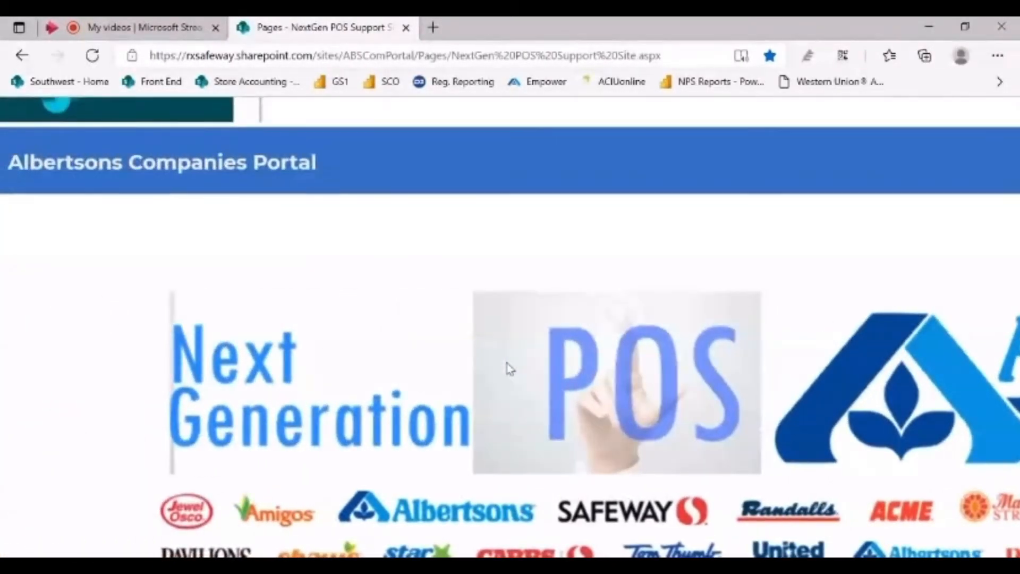
scroll(398, 253, down, 4)
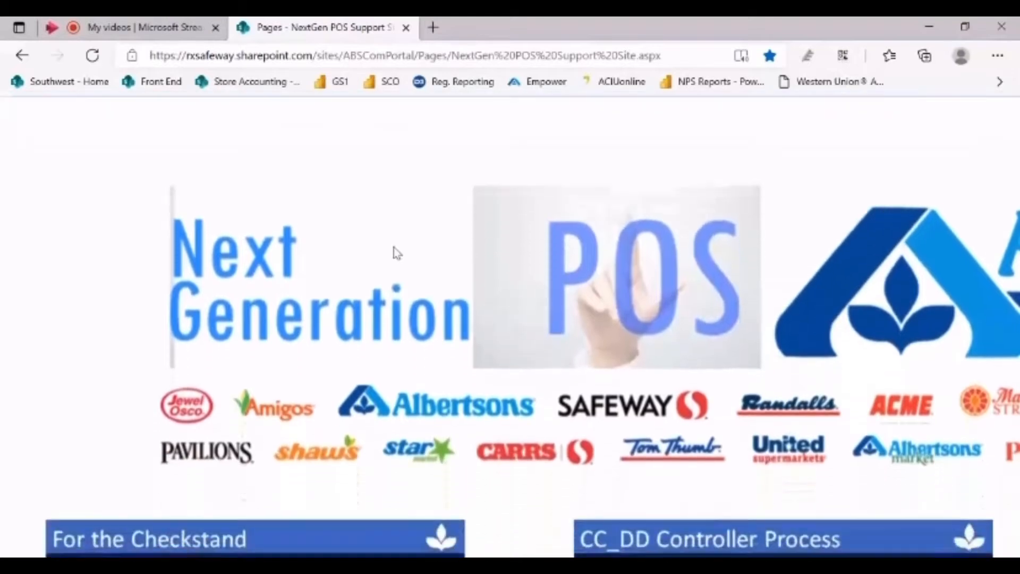
scroll(397, 248, down, 5)
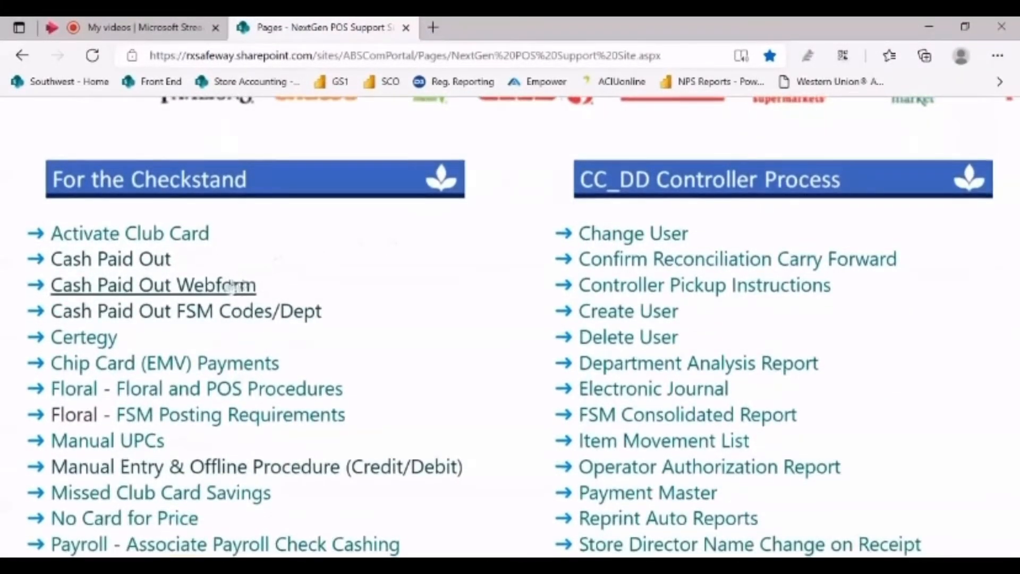
click(216, 291)
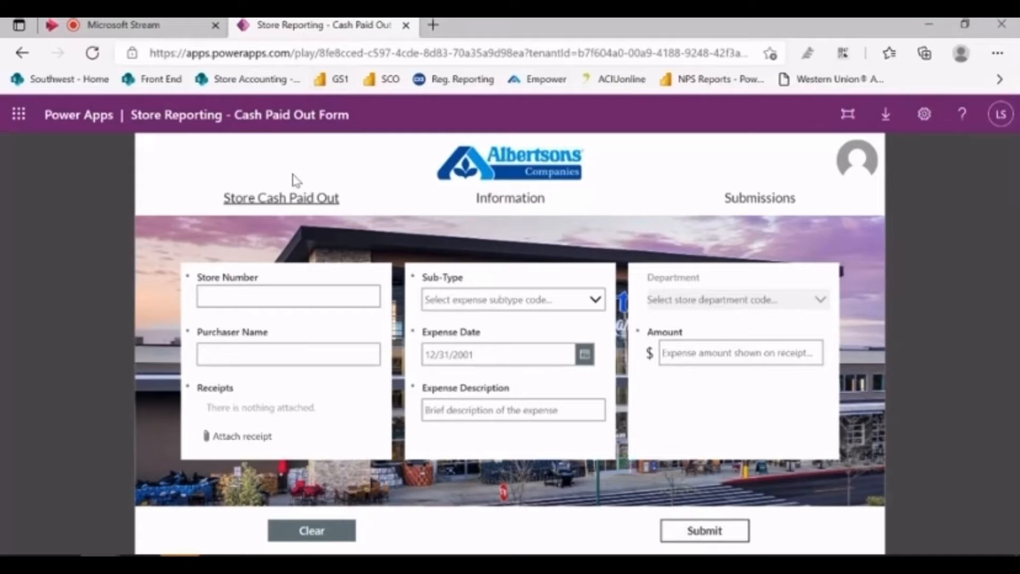
Show the Information page of the Store Reporting Cash Paid Out app
click(515, 202)
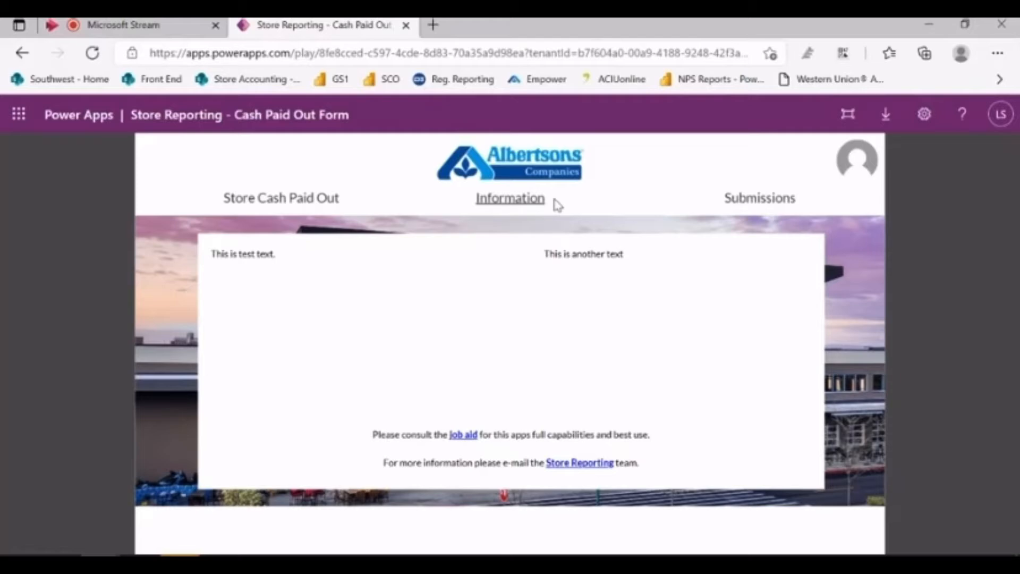
View the Submissions page to confirm no submissions exist yet
click(749, 202)
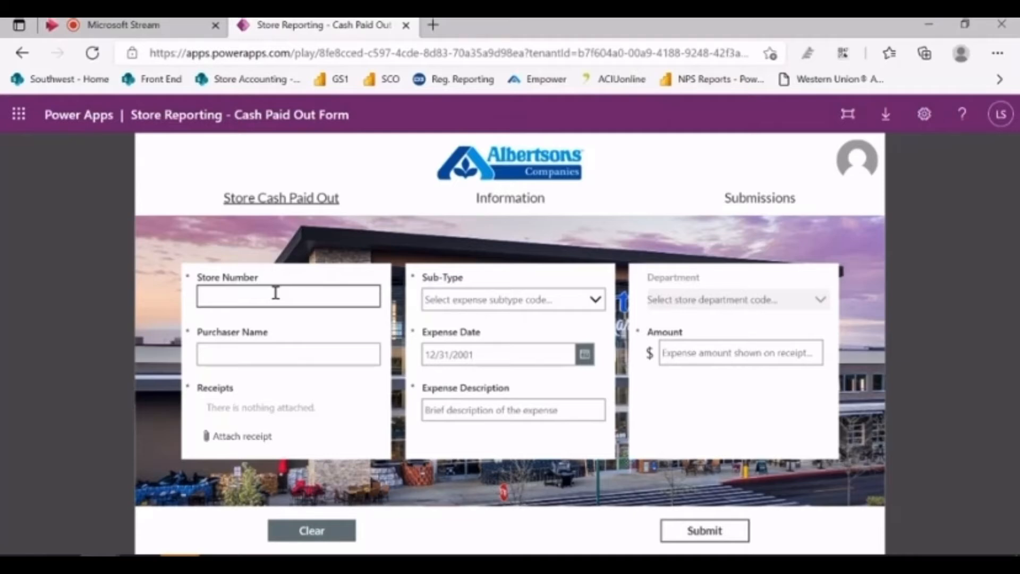
Enter store number 0004 and the purchaser's name on the form
click(276, 293)
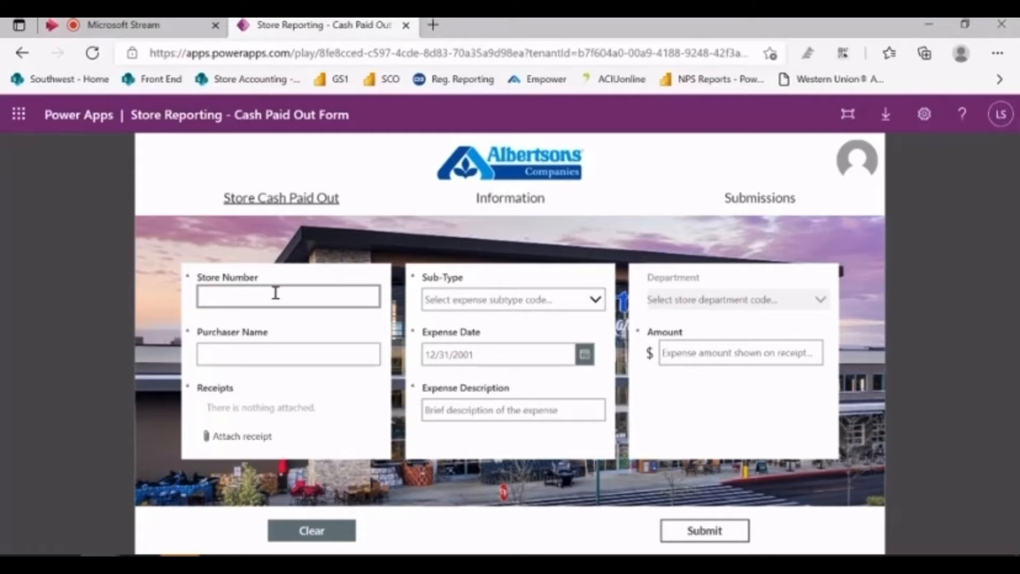
text(0004)
click(270, 349)
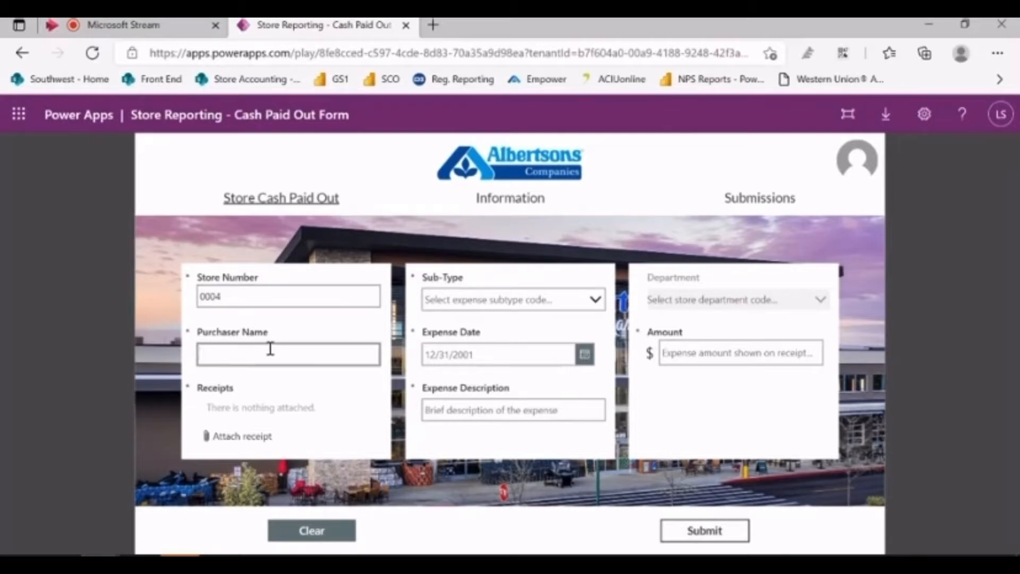
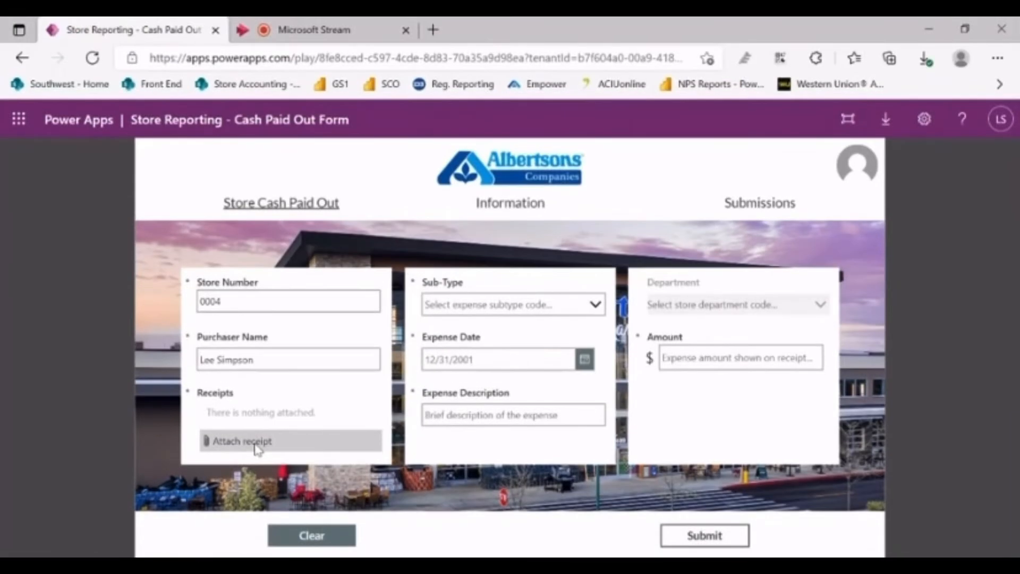
Attach the ALB 0004_CPO Webform Receipt PDF from the Desktop's Cash Paid Out folder
click(256, 444)
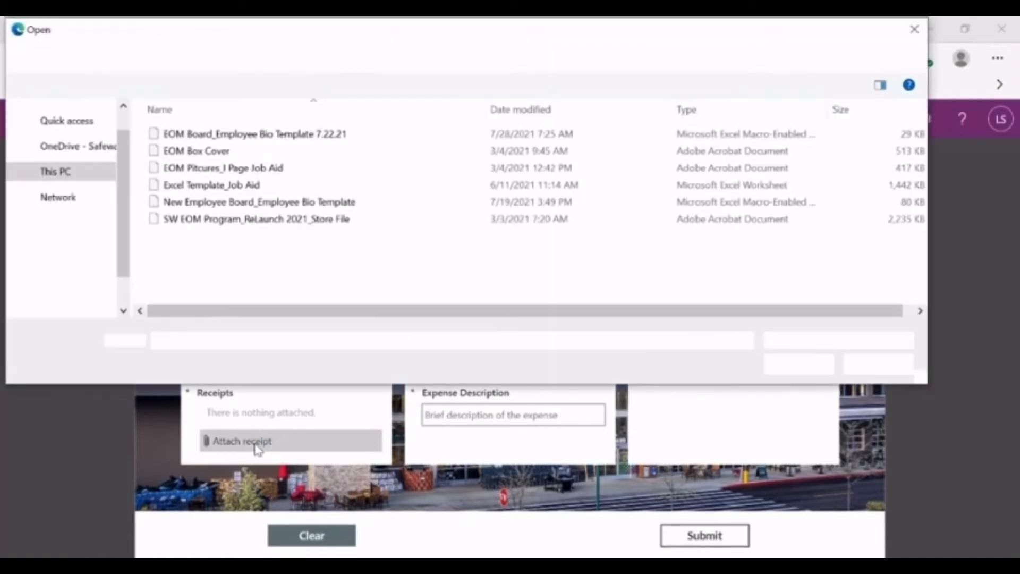
click(65, 109)
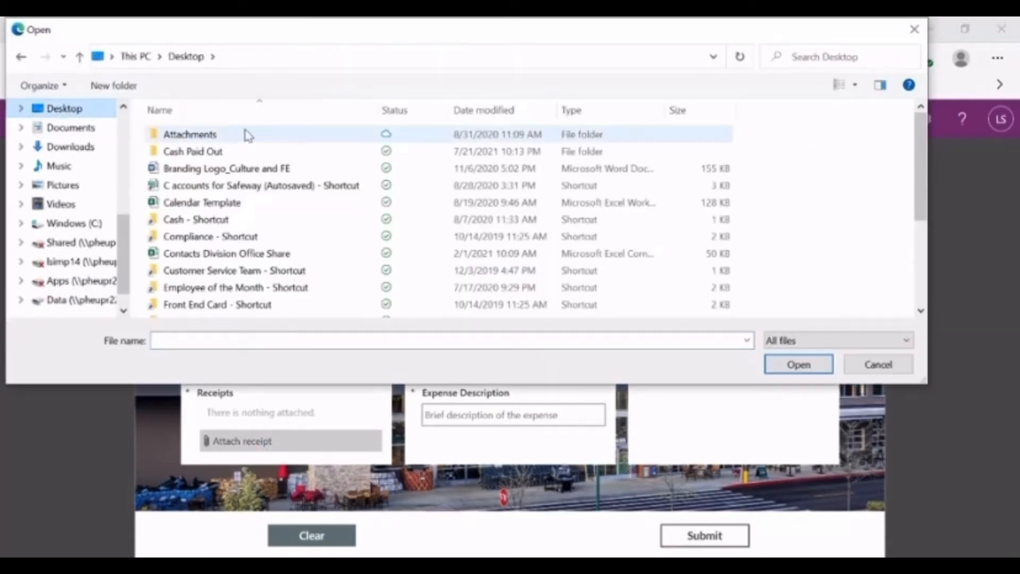
click(200, 157)
double_click(200, 158)
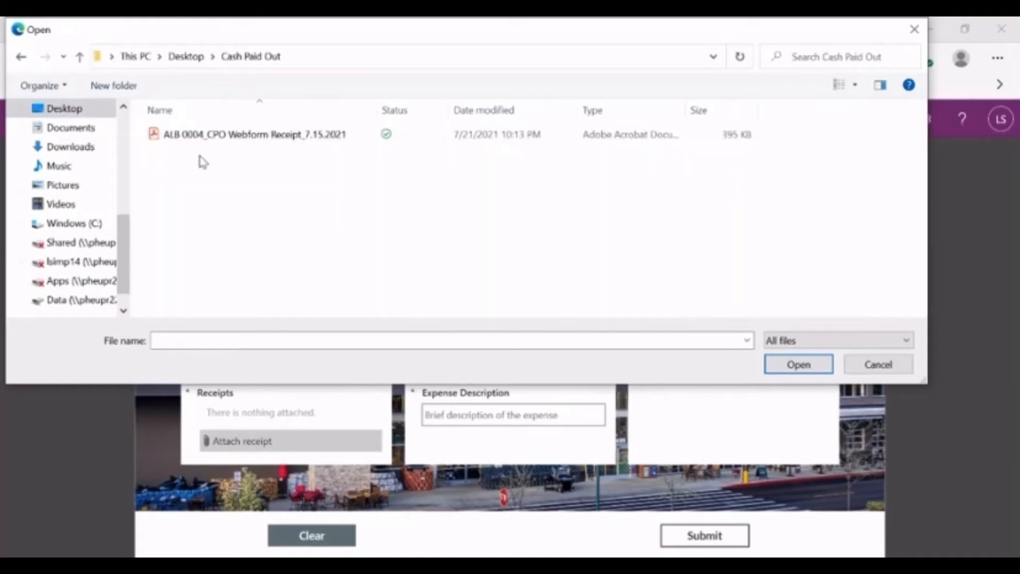
double_click(238, 137)
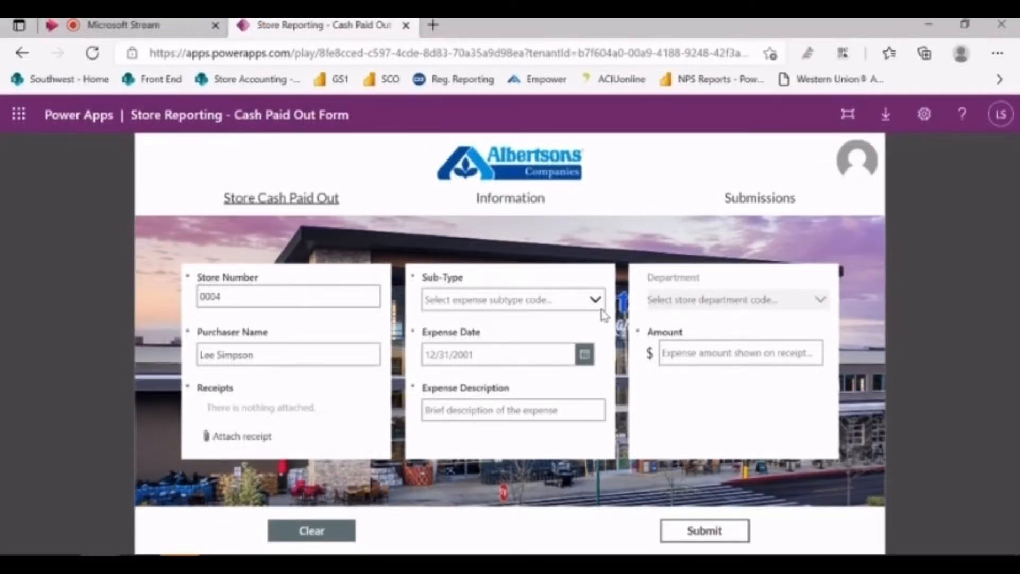
Choose '116 - Store Meeting Expense' from the Sub-Type list
click(599, 300)
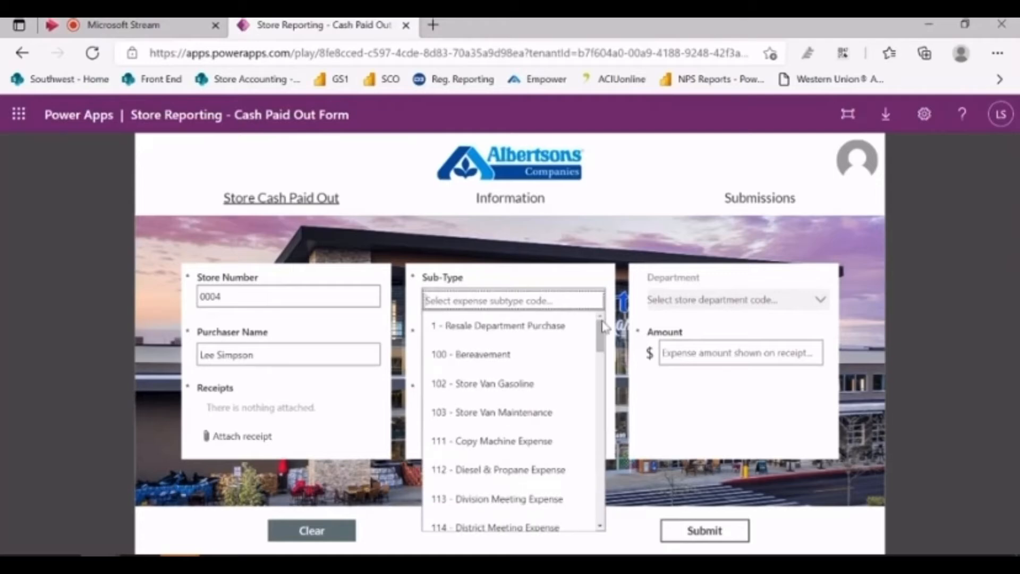
scroll(603, 338, down, 2)
drag(603, 336, 603, 364)
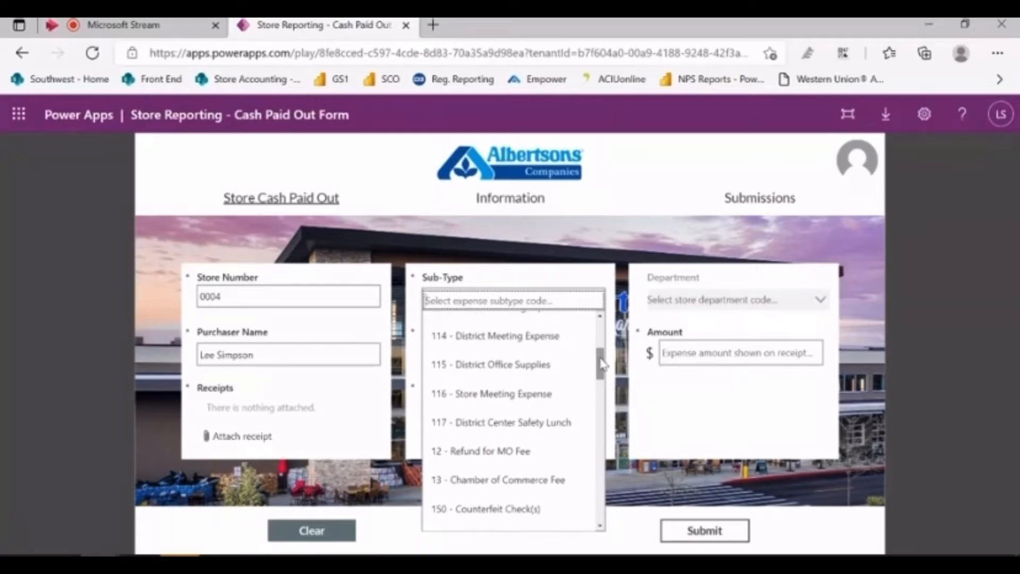
click(535, 399)
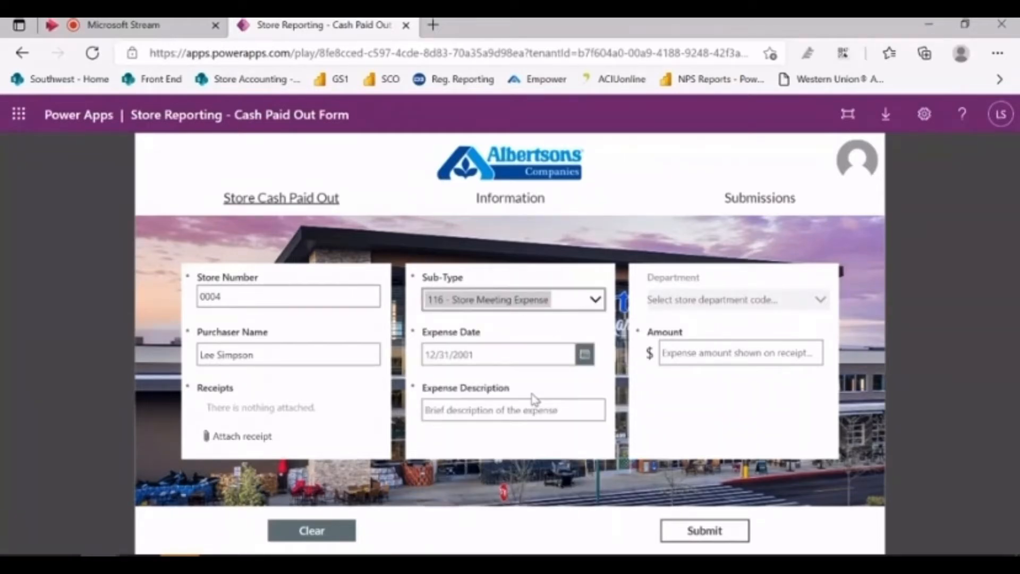
Pick July 15, 2021 in the Expense Date calendar and confirm it
click(585, 356)
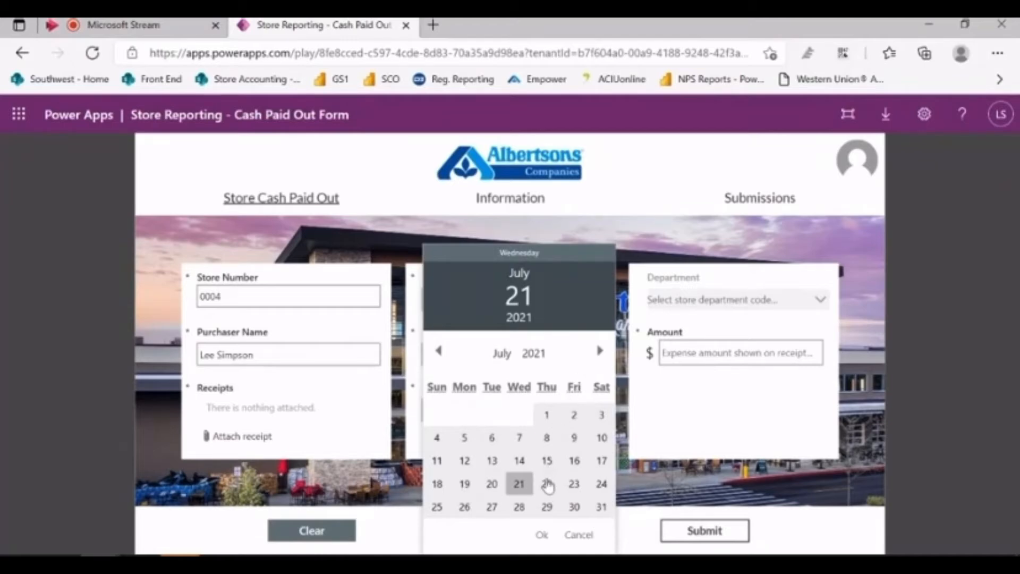
click(547, 462)
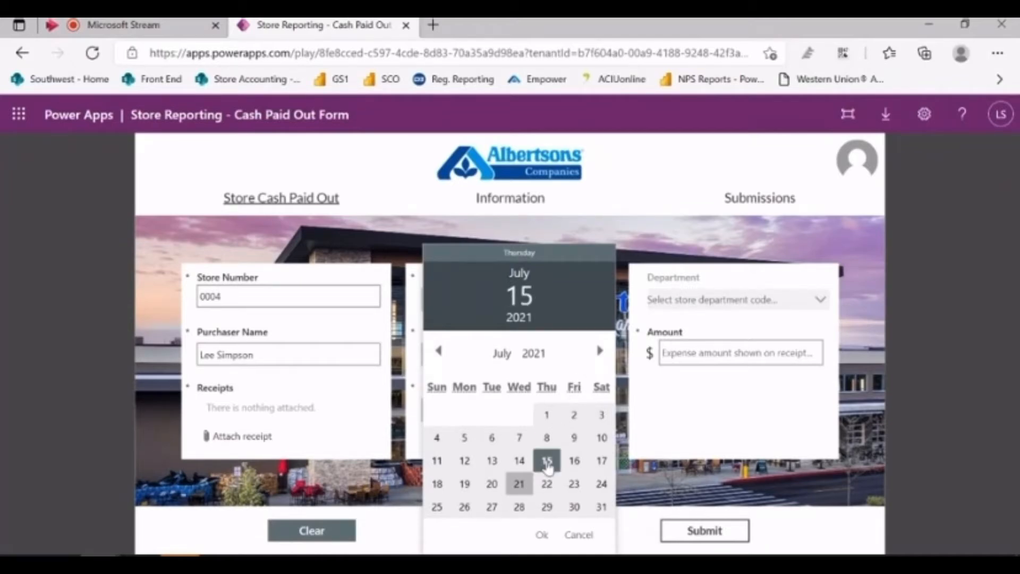
click(542, 535)
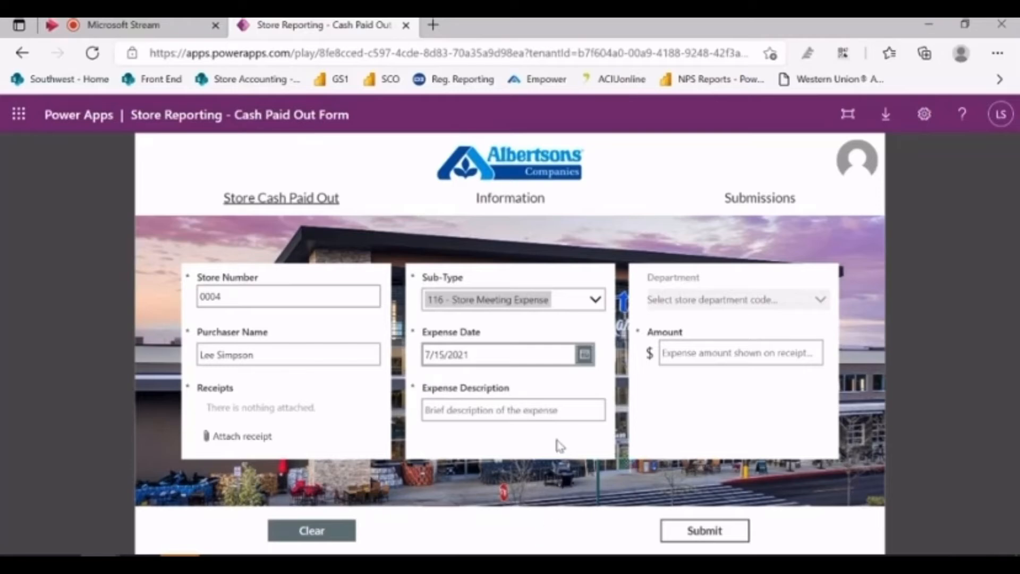
Enter 'CPO training meeting for SD and SA' as the expense description
click(553, 411)
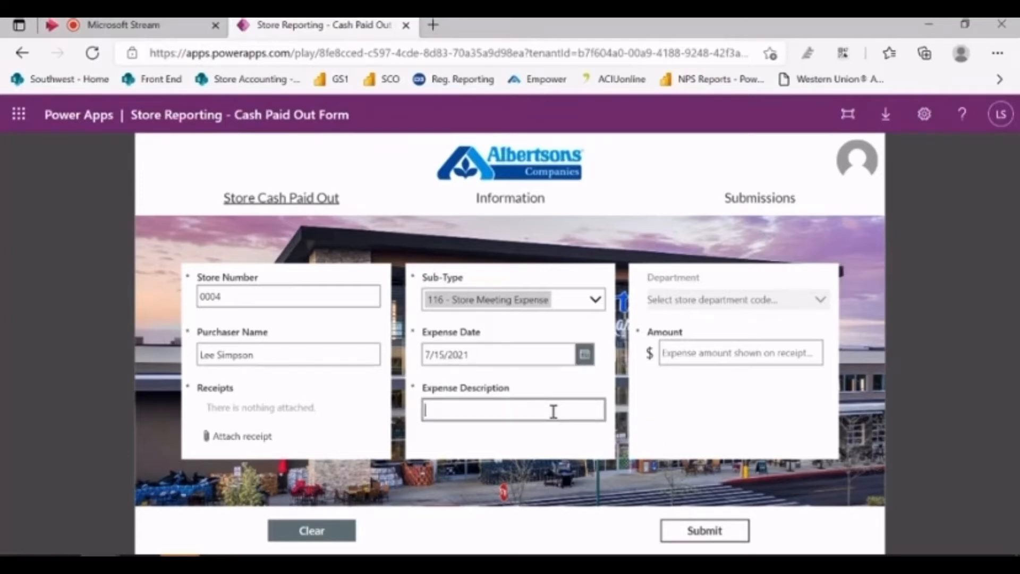
text(CPO training meetin)
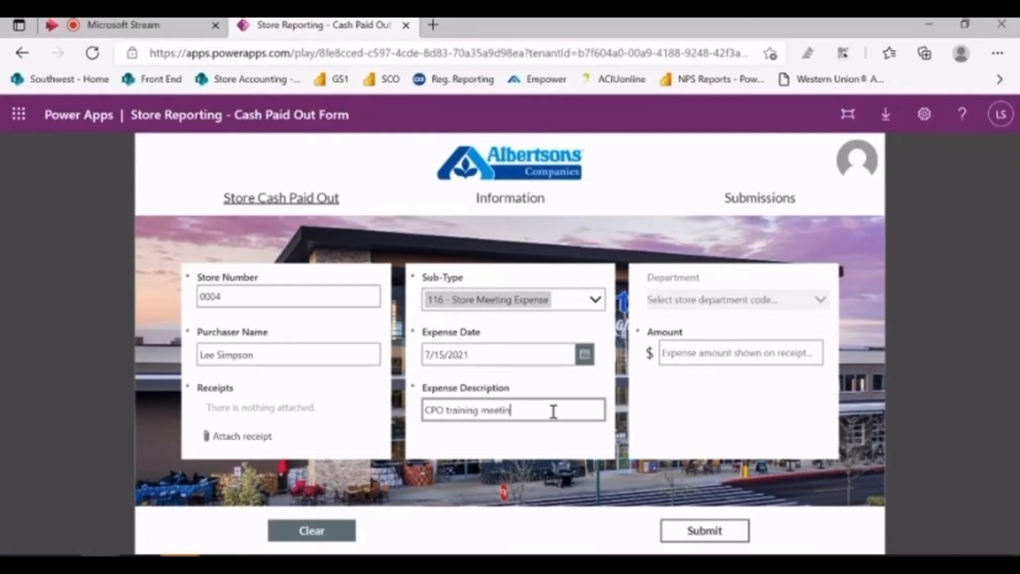
text(g for SD and SA)
click(823, 296)
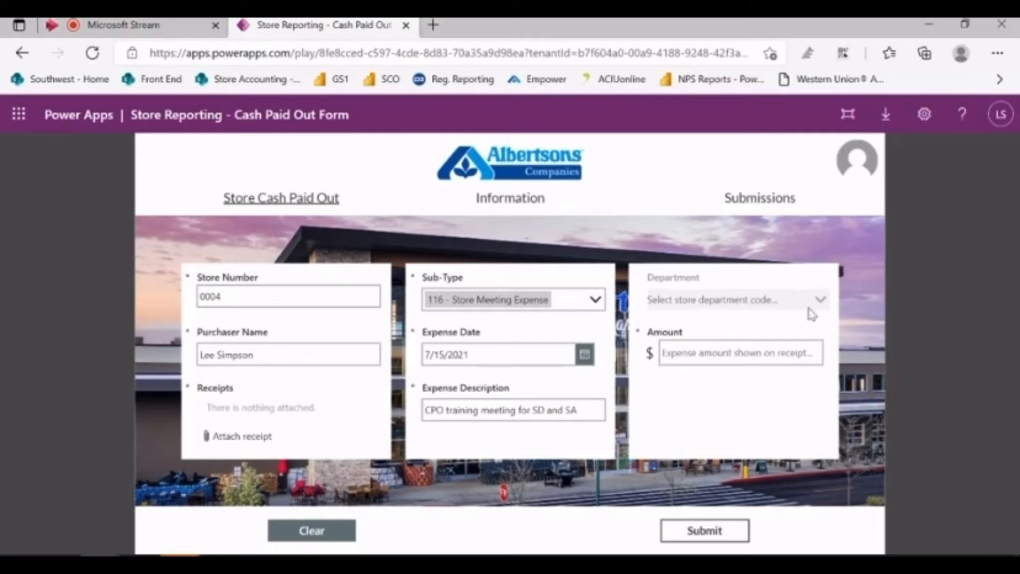
Enter 100.00 in the Amount field
click(767, 349)
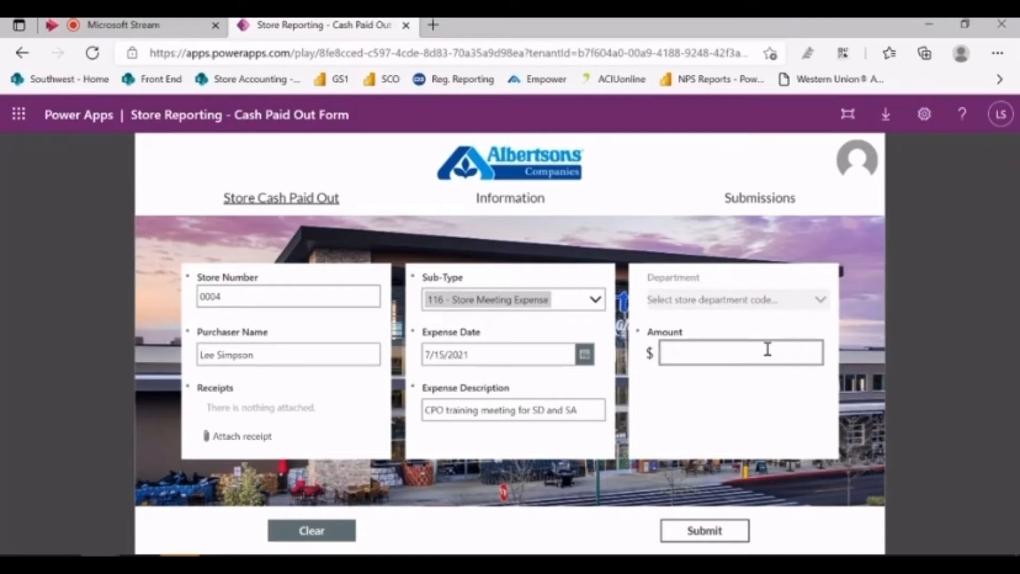
text(100.00)
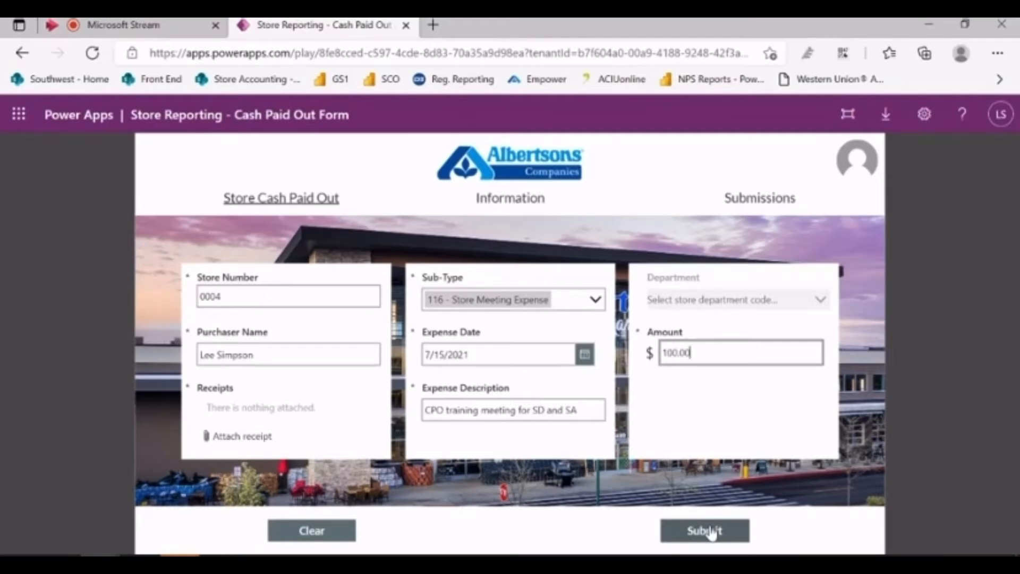
Clear the sub-type and choose '5 - Department Supplies' instead
click(340, 534)
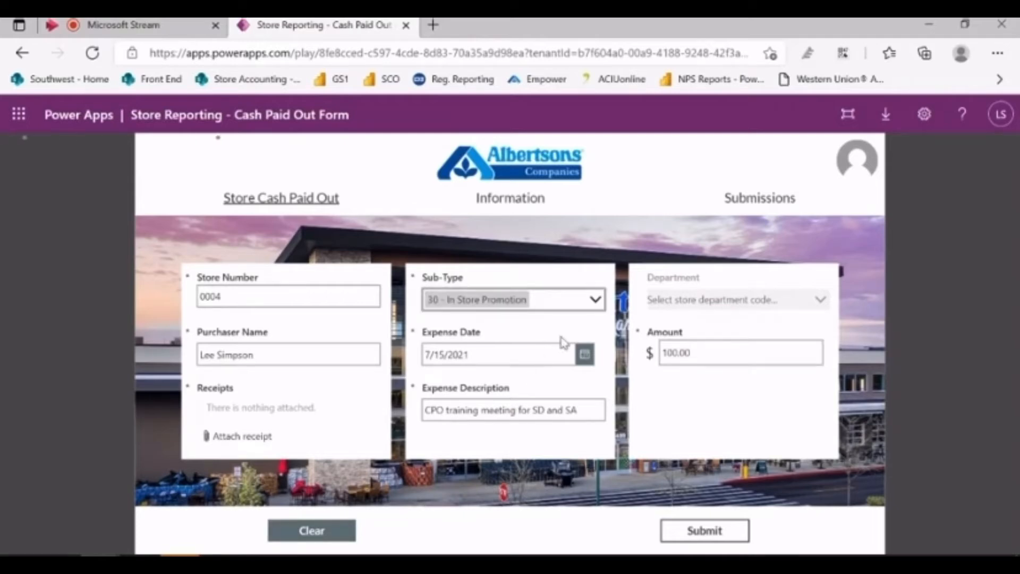
click(596, 301)
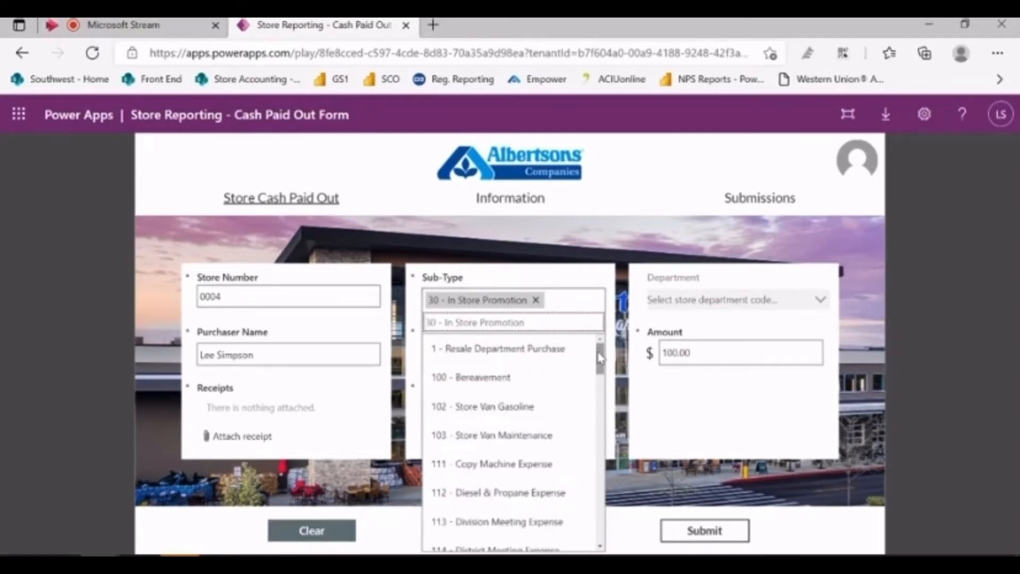
drag(597, 350, 594, 465)
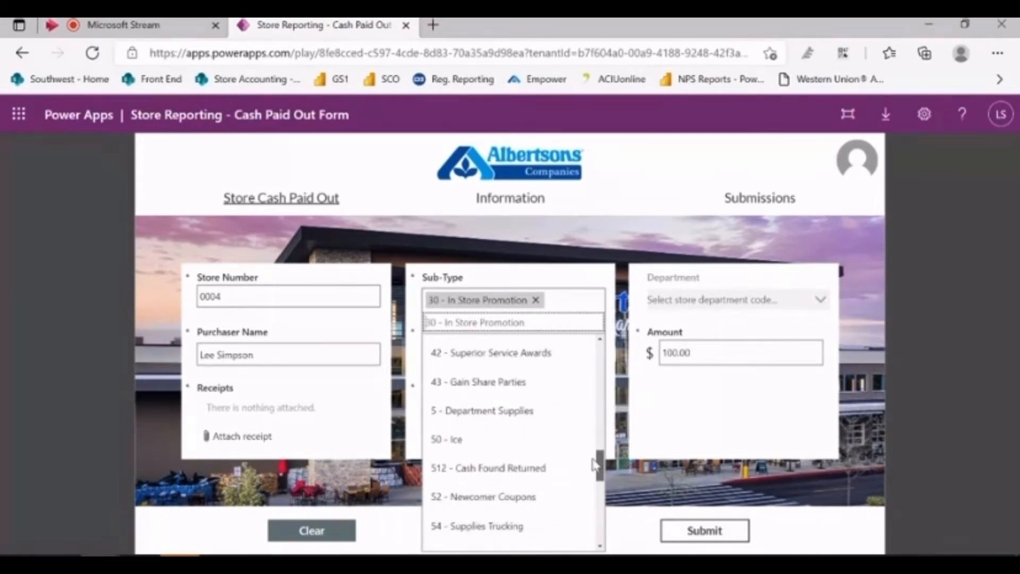
click(519, 410)
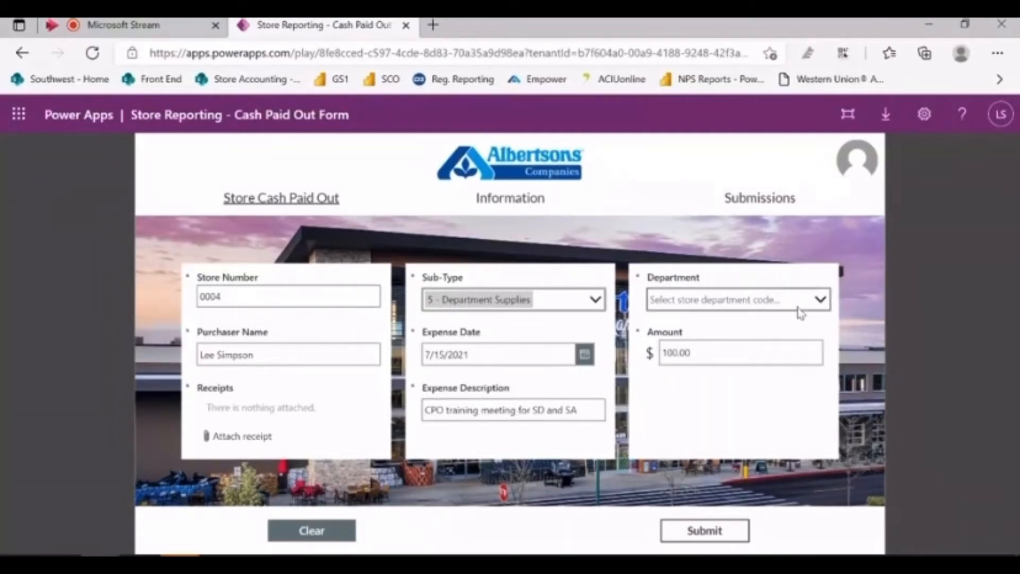
Set the Department to '309 - Deli'
click(821, 301)
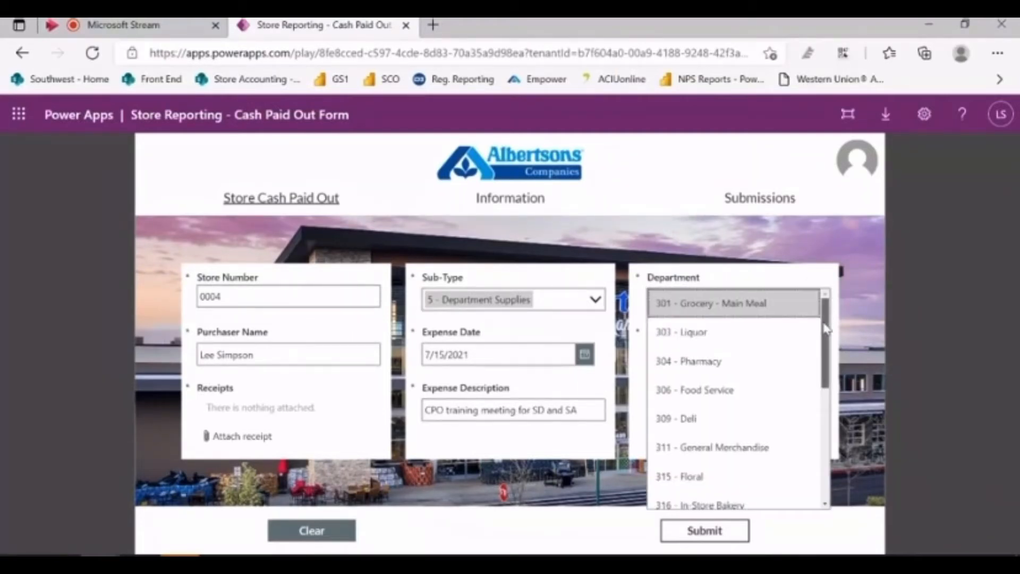
drag(825, 332, 825, 348)
click(715, 382)
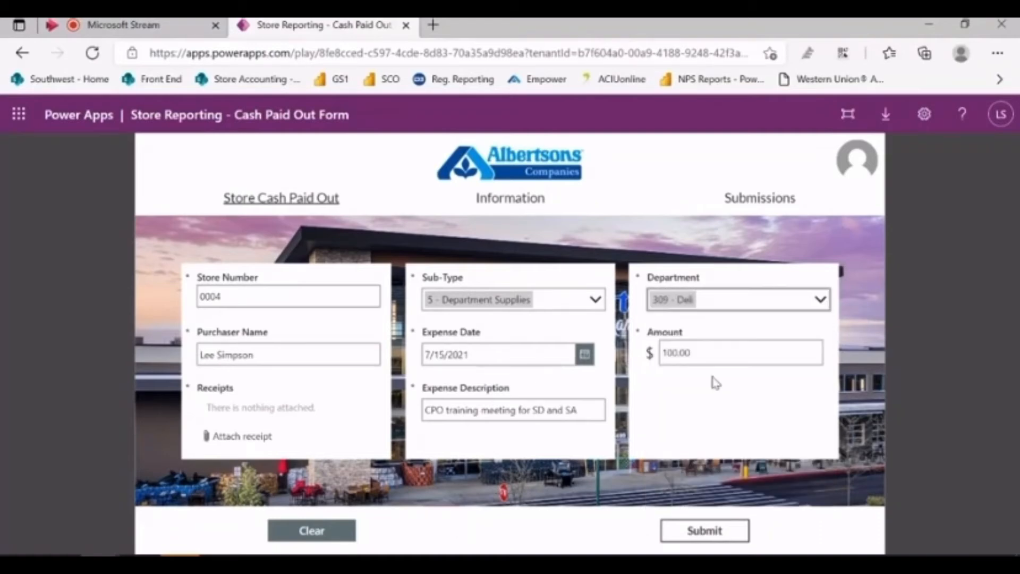